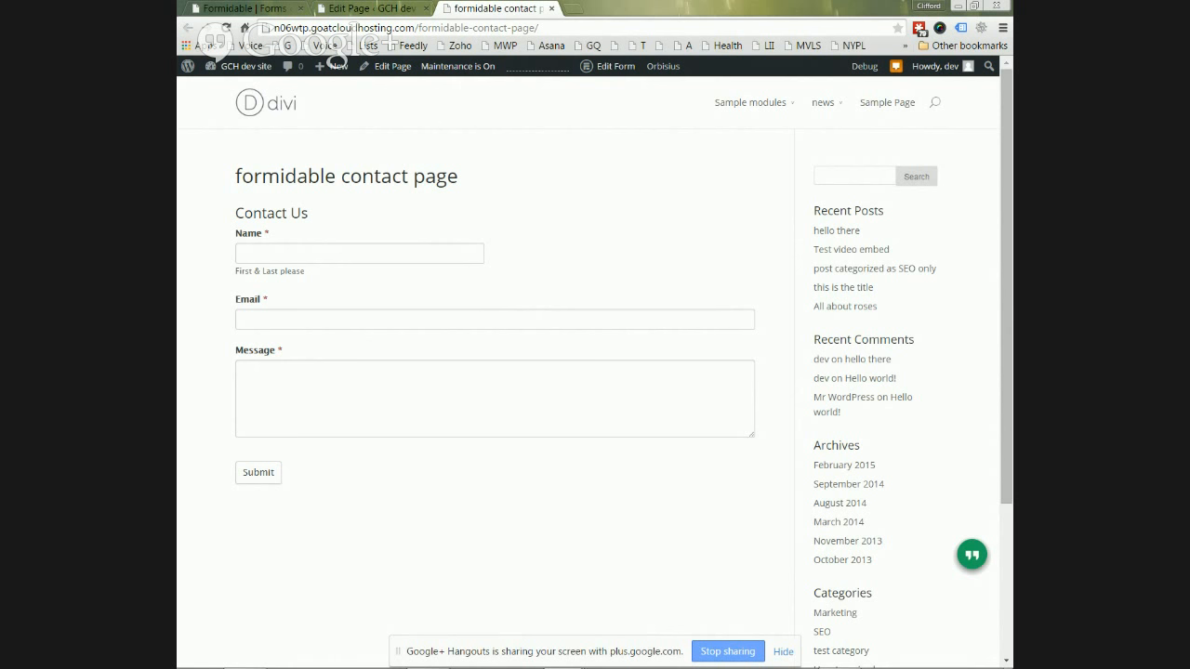
- Fill in the contact's name, an incomplete e-mail and 'this is a test message', then submit
click(269, 253)
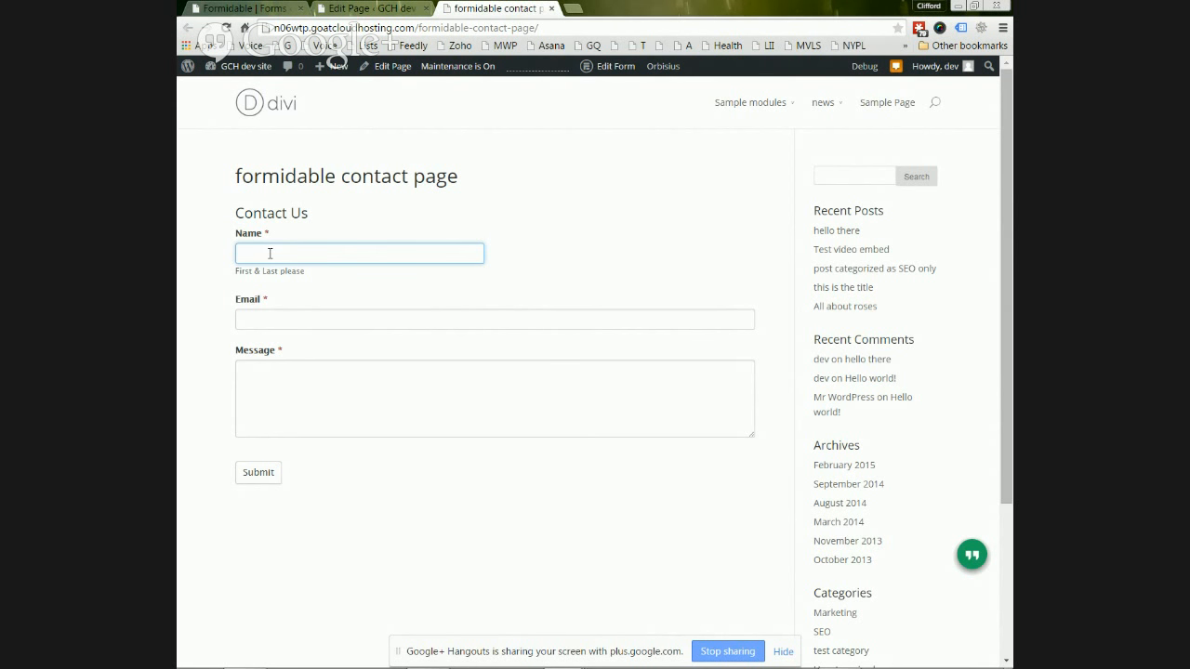
key(Tab)
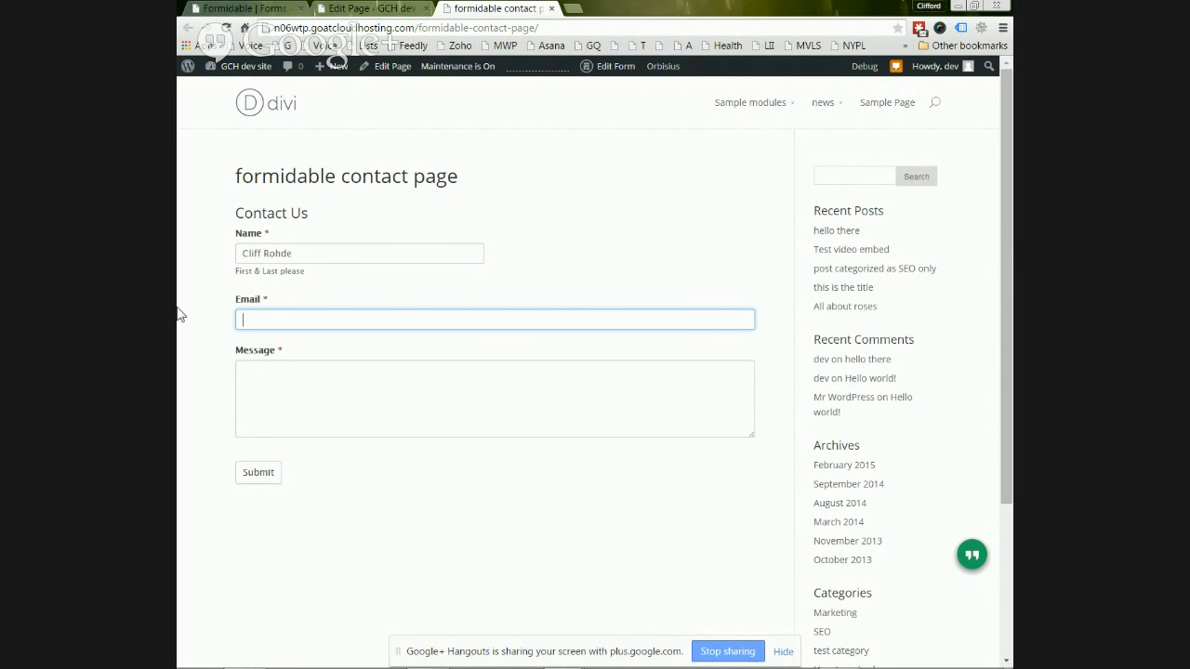
key(ctrl)
click(348, 390)
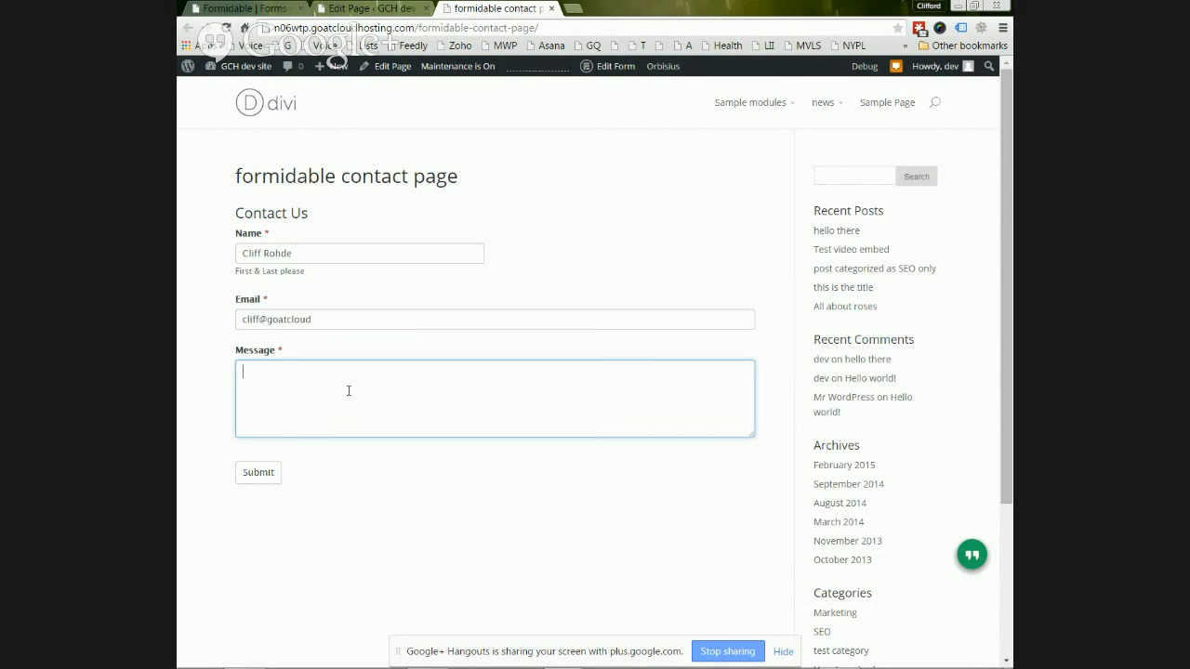
text(this is a test message)
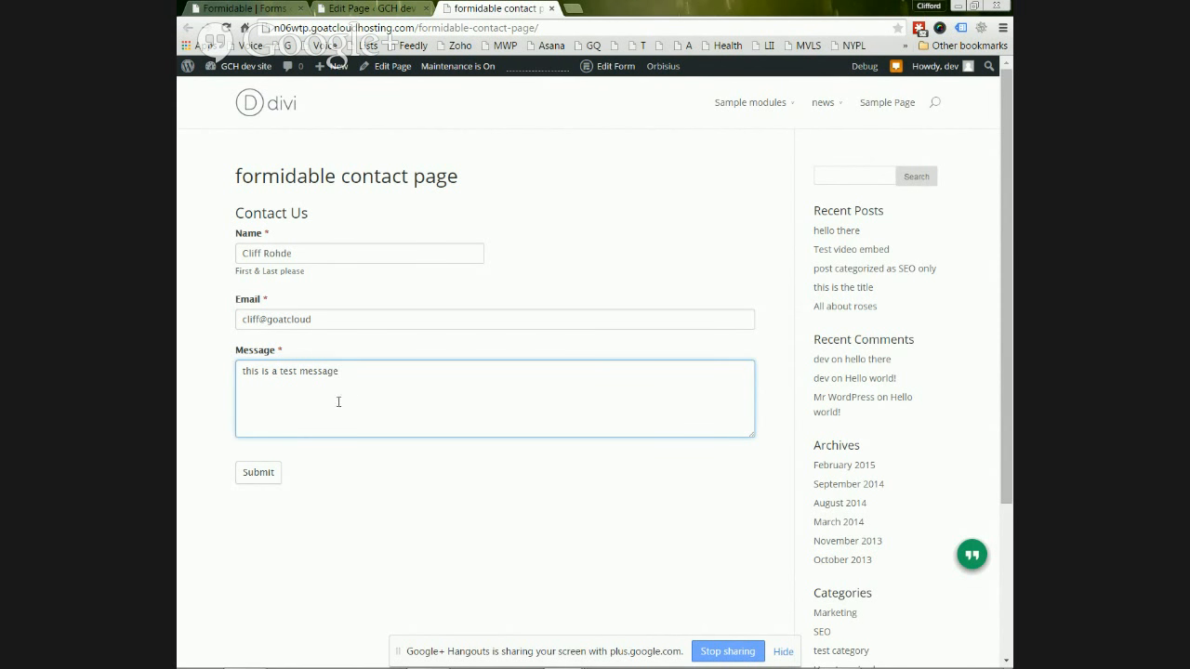
click(253, 476)
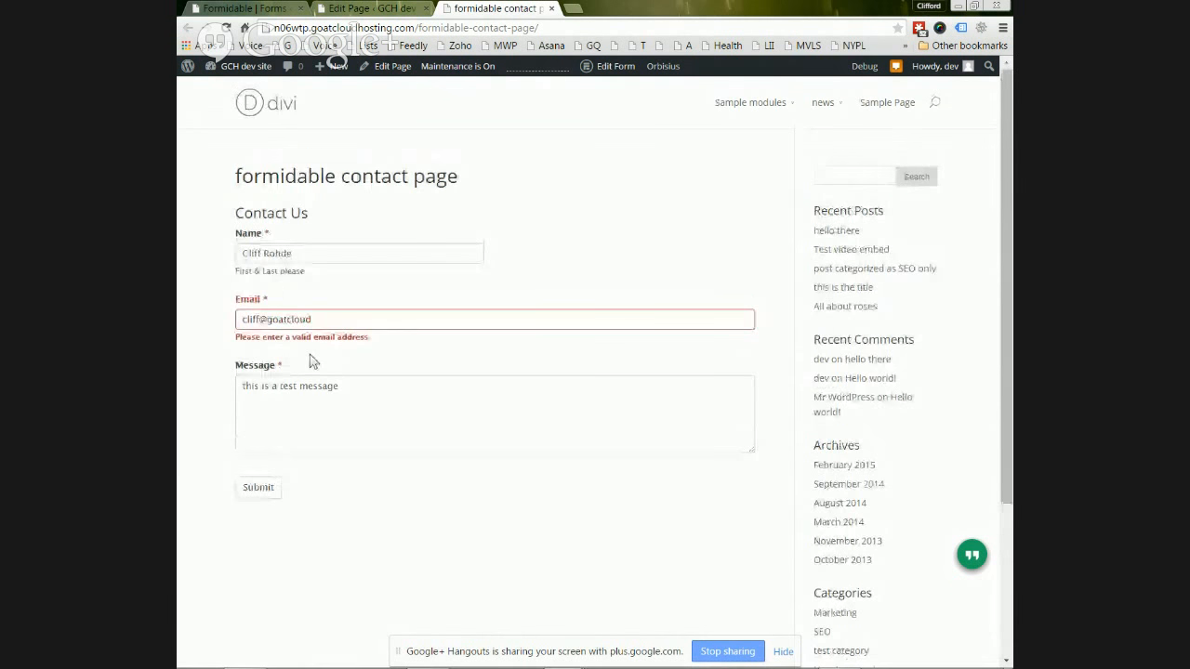
- Append '.com' to the e-mail address, resubmit, and view the thank-you message
click(331, 320)
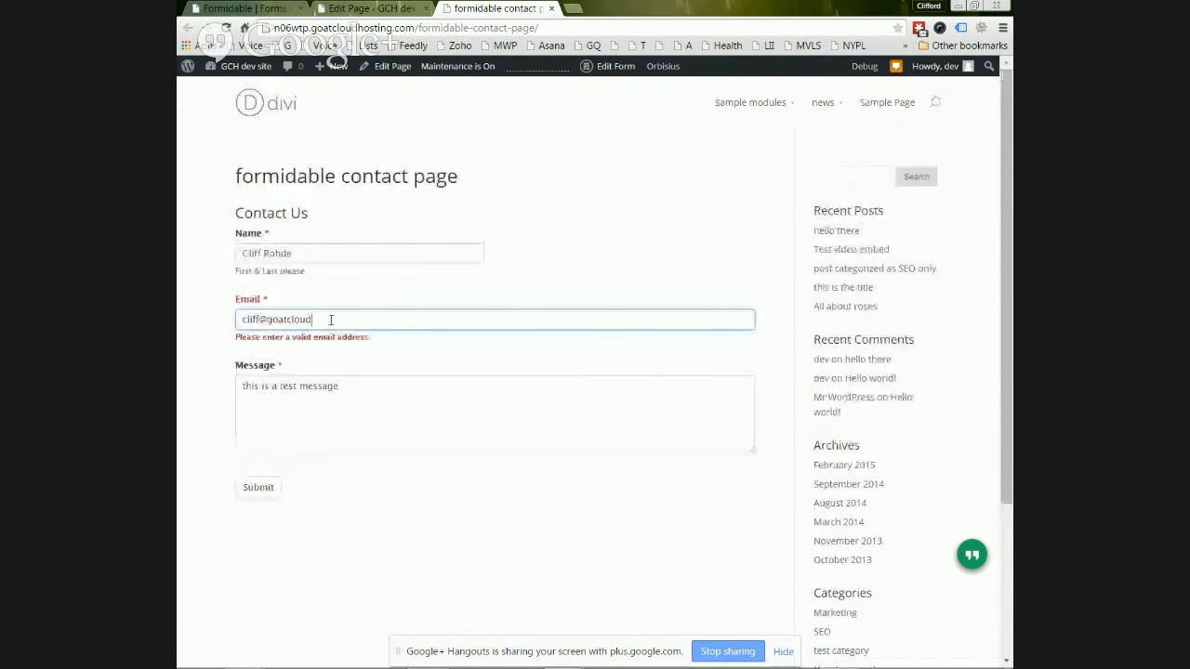
text(.com)
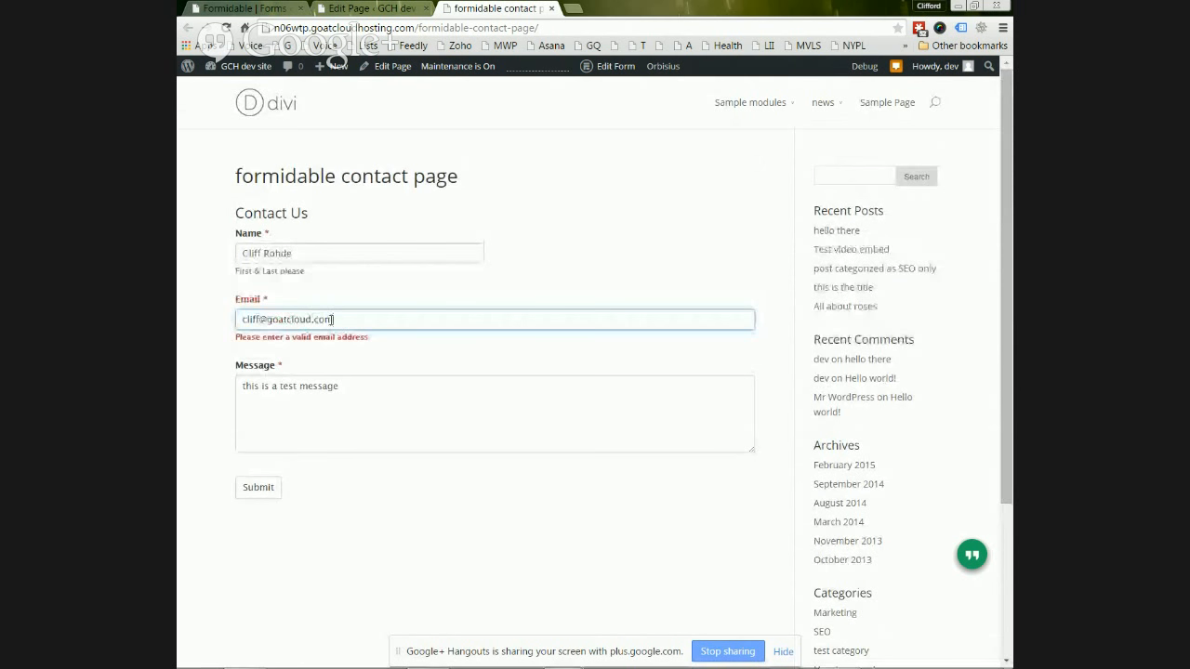
click(263, 490)
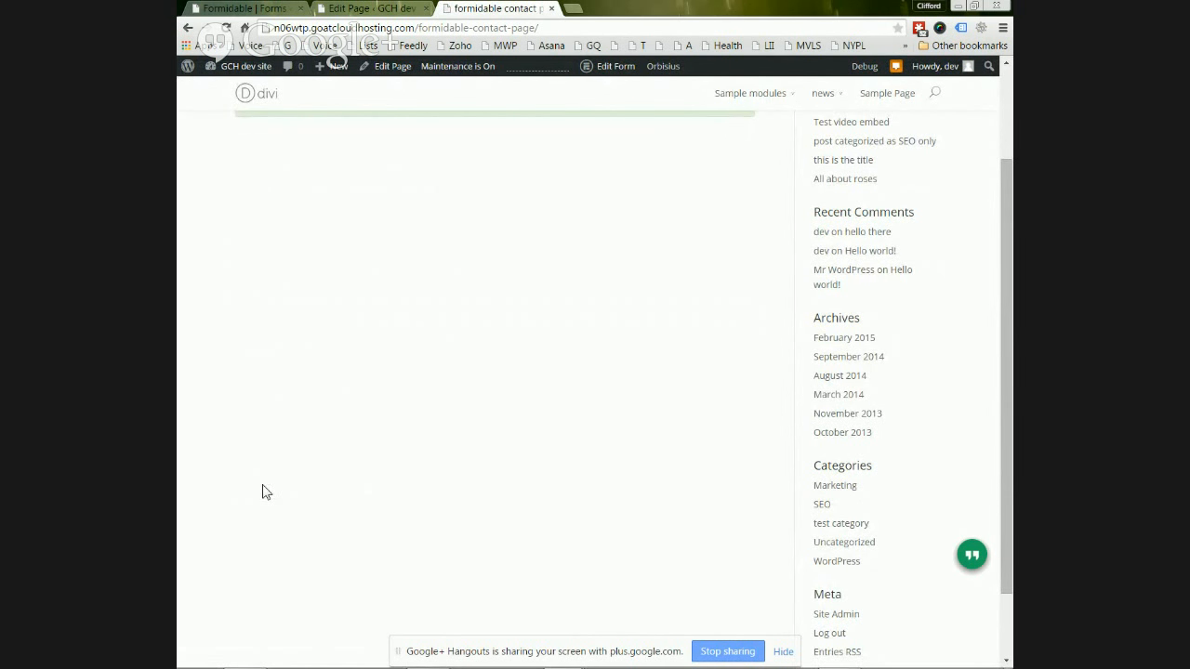
scroll(374, 414, up, 2)
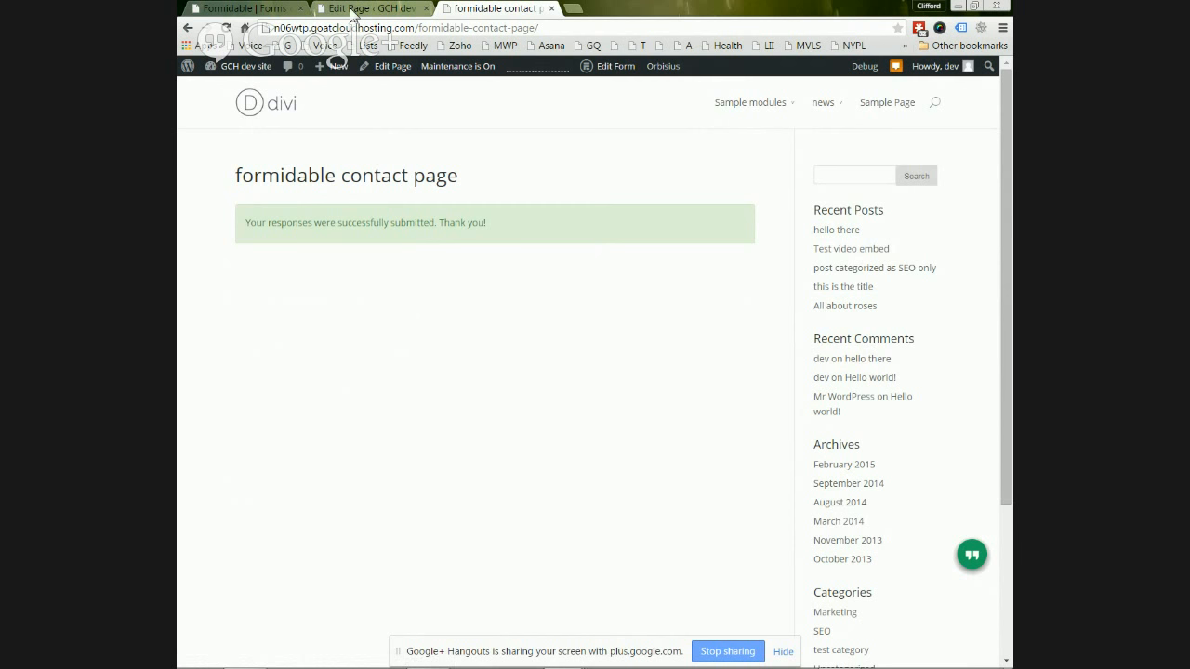
- Switch to the Formidable Forms builder for the Contact Us form
click(279, 9)
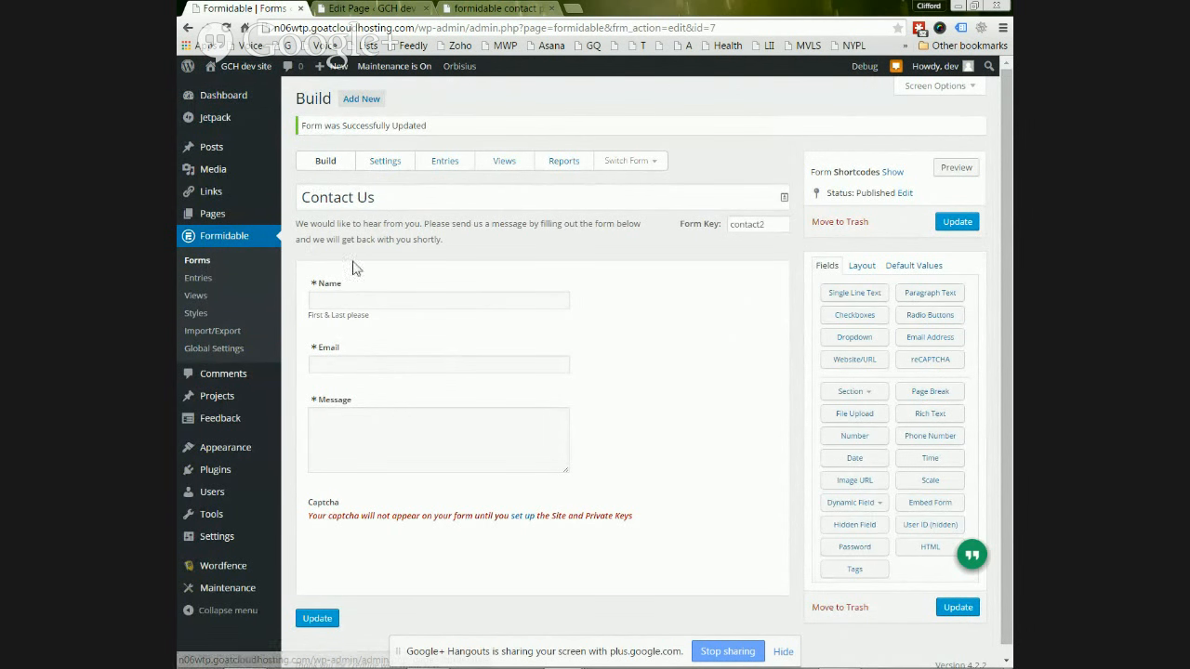
- Open Formidable Entries to list the Contact Us test submission
click(197, 279)
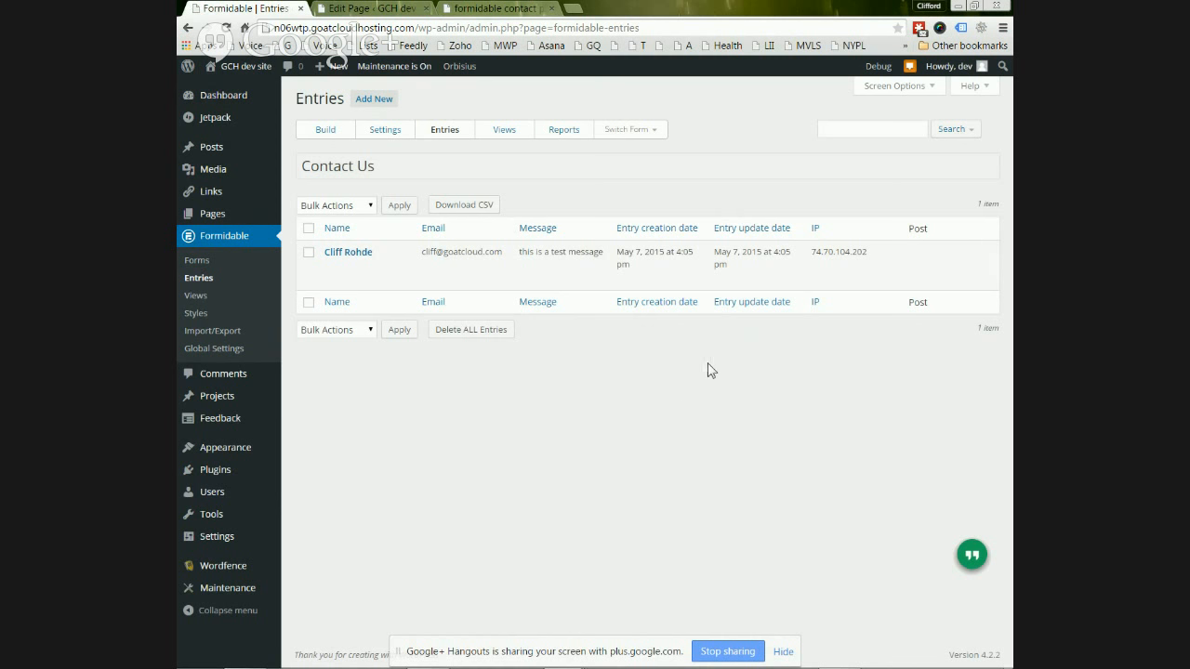
mouse_move(527, 282)
click(332, 272)
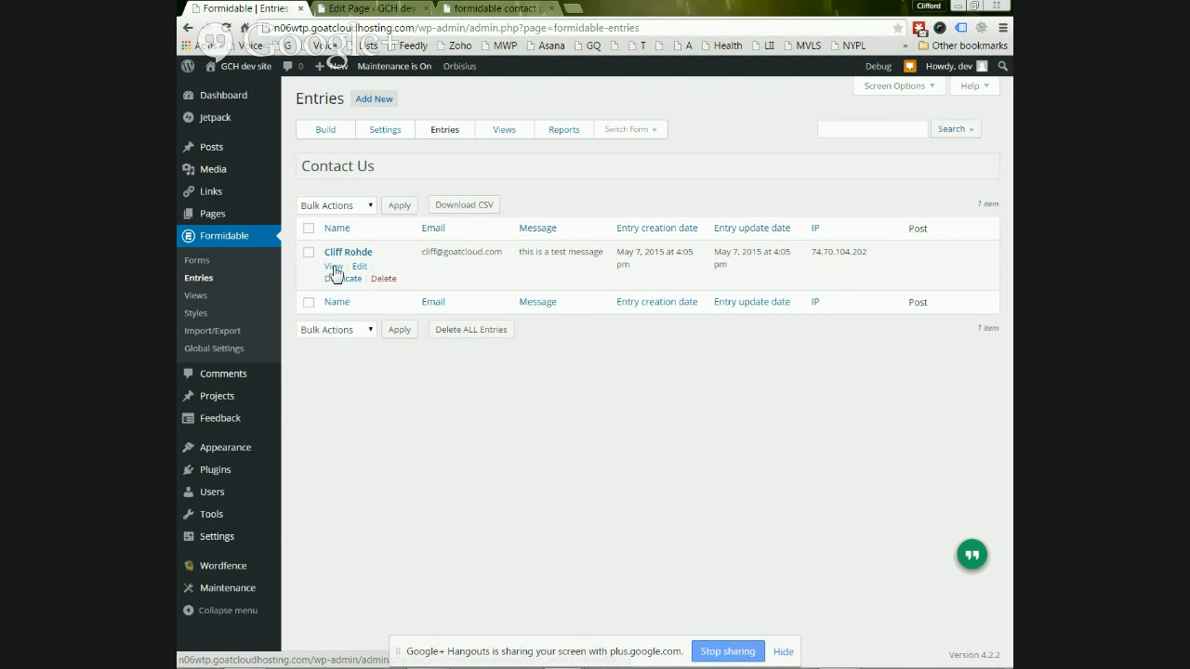
- View the test entry's details, then return to the Forms list
click(334, 268)
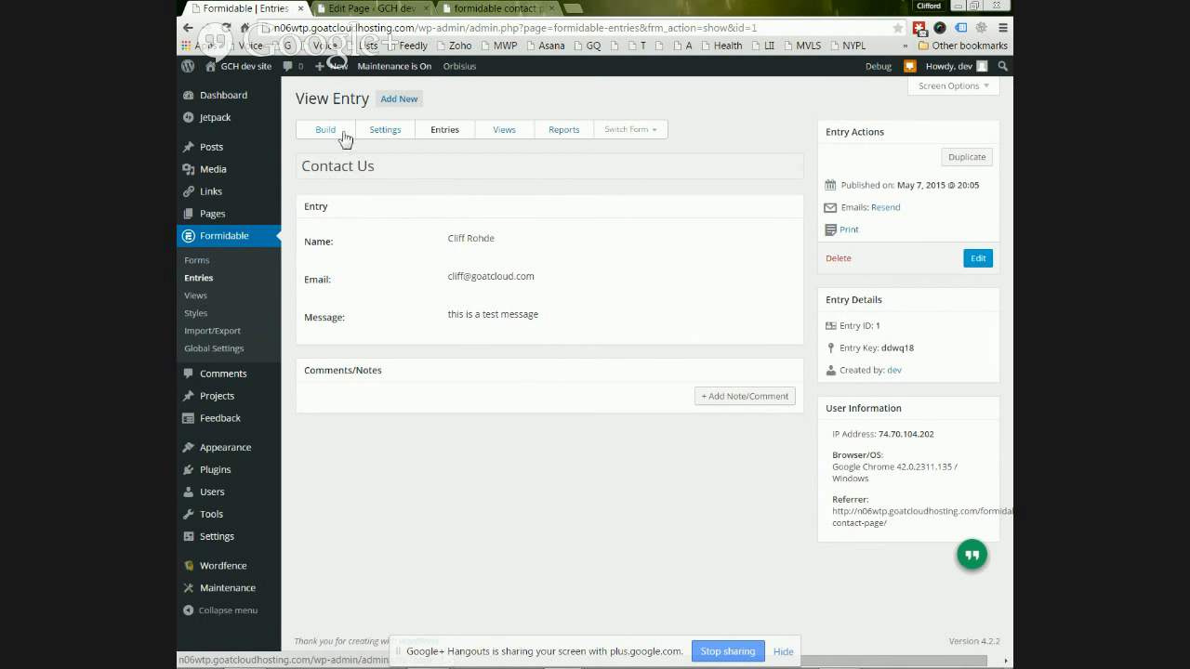
click(196, 263)
- Open the Contact Us form's Settings on the Form Actions tab
click(197, 266)
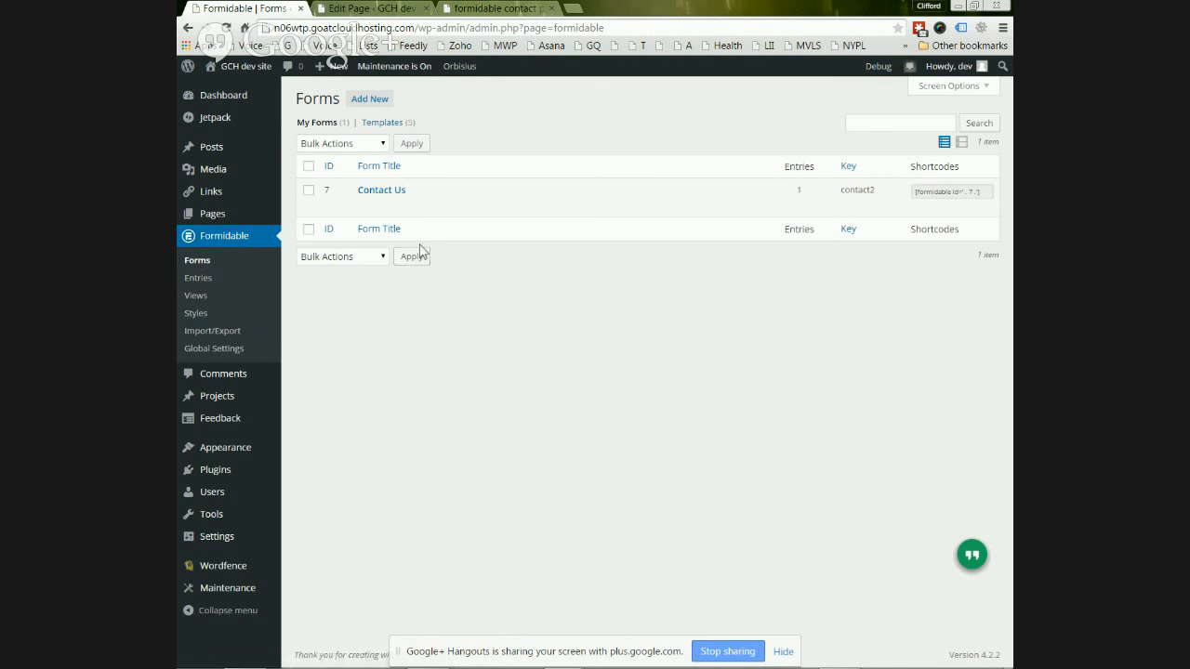
mouse_move(455, 202)
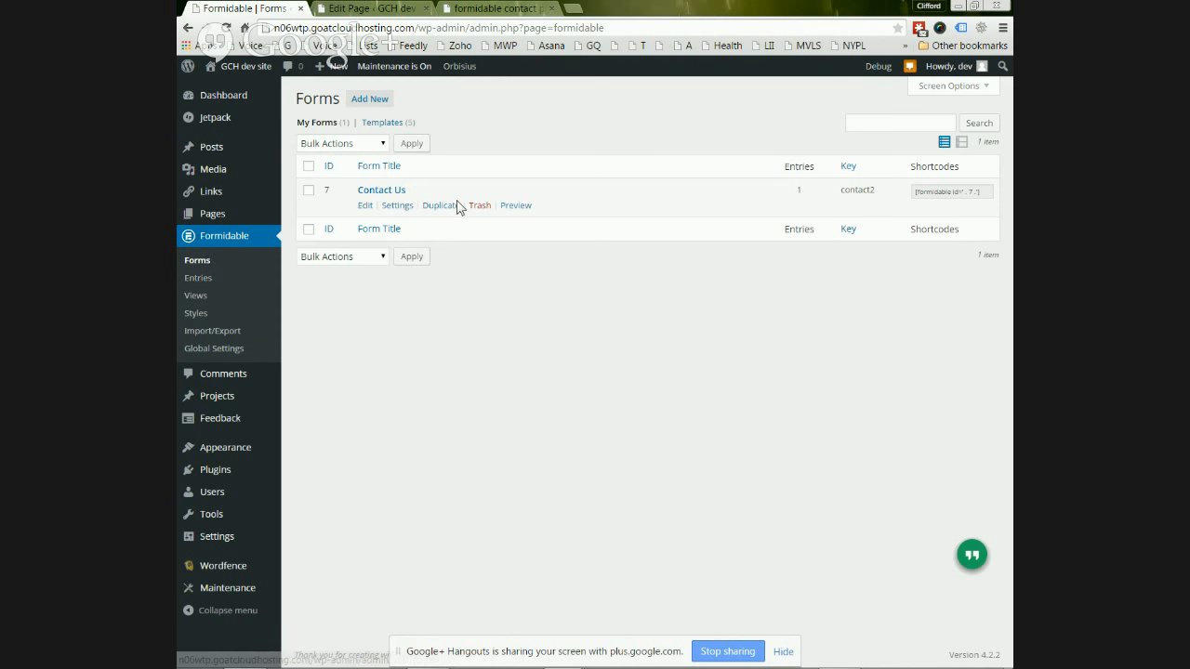
click(397, 206)
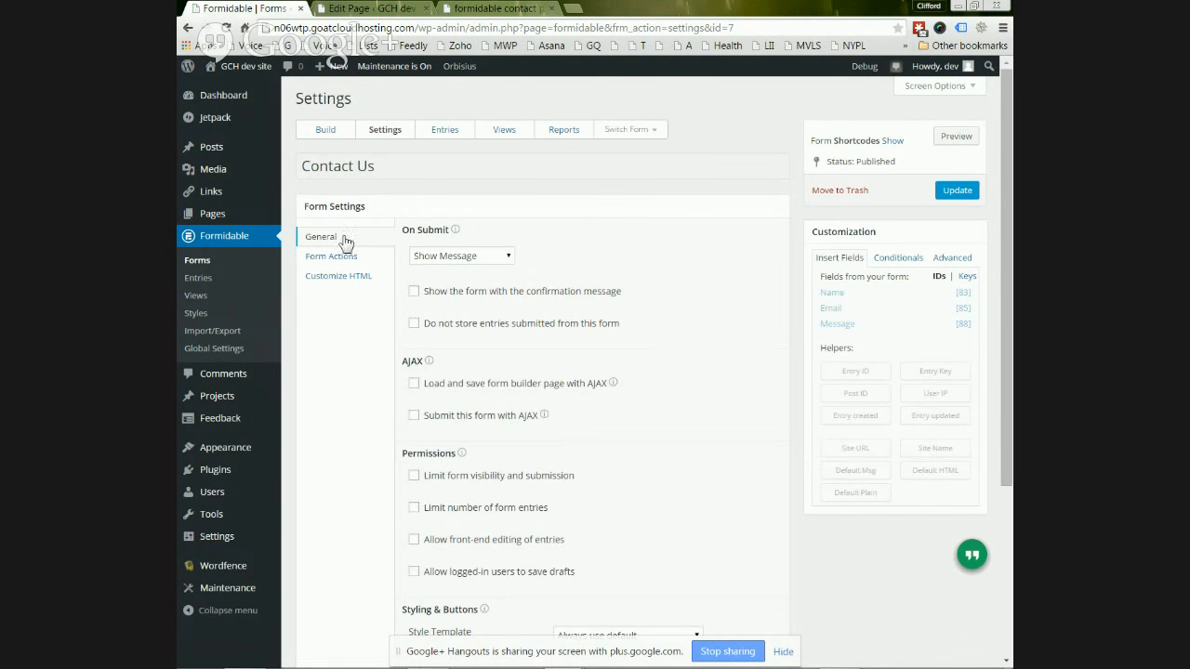
click(330, 257)
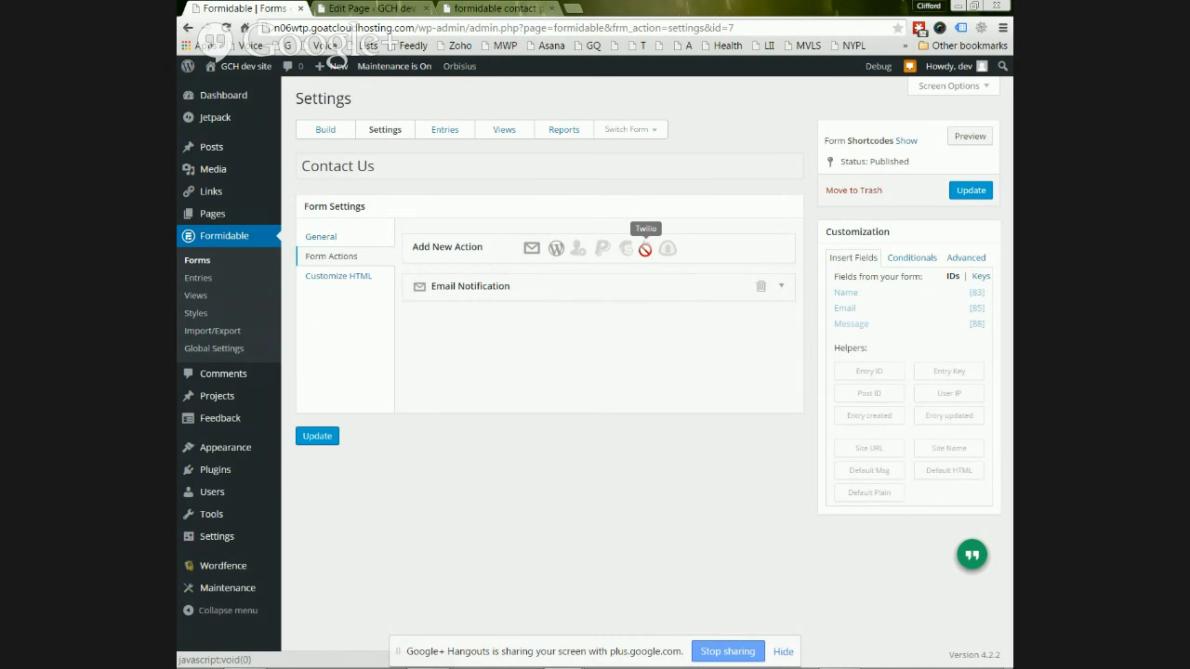
- Replace the [admin_email] recipient with the site owner's e-mail address
click(479, 292)
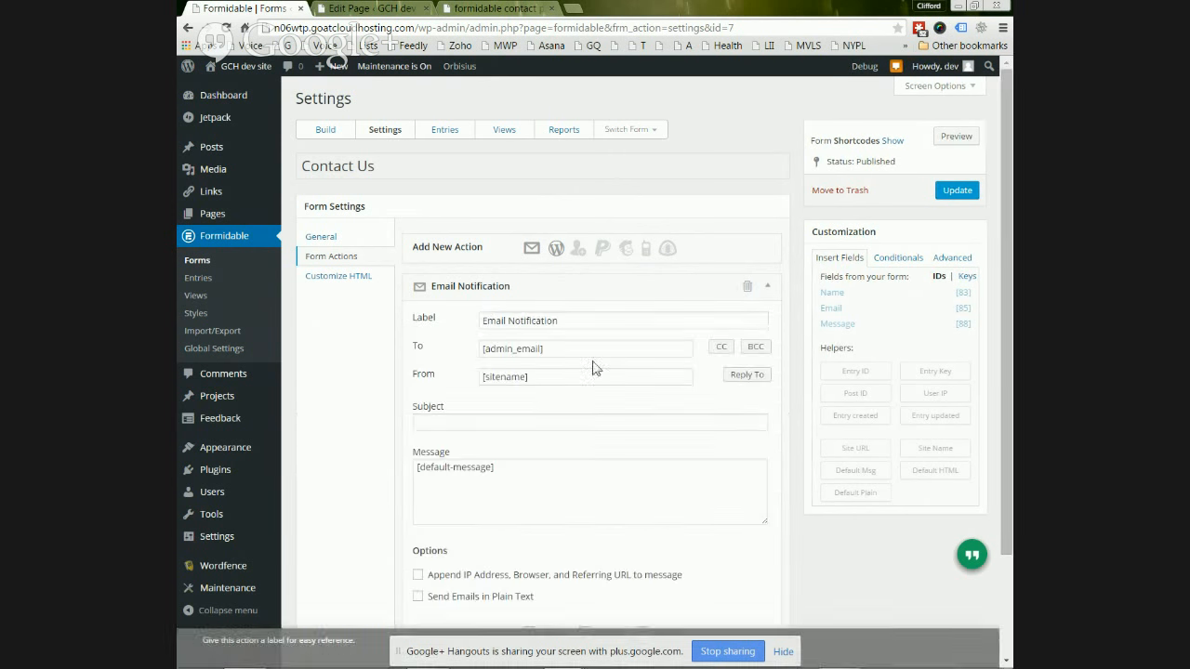
triple_click(520, 349)
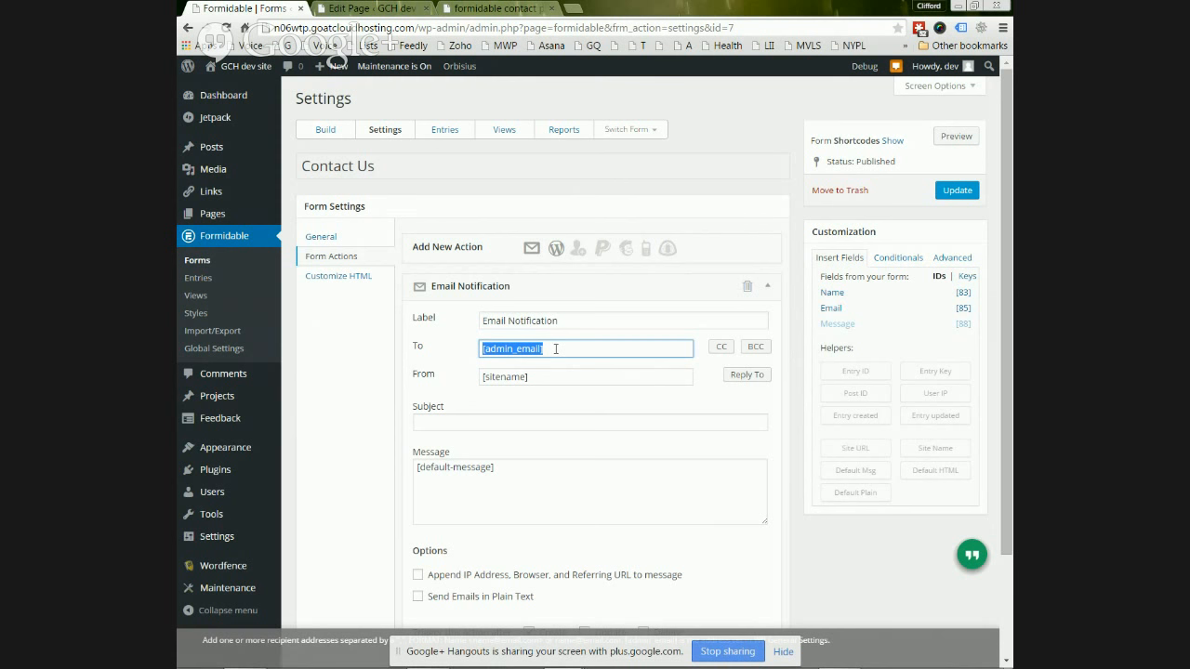
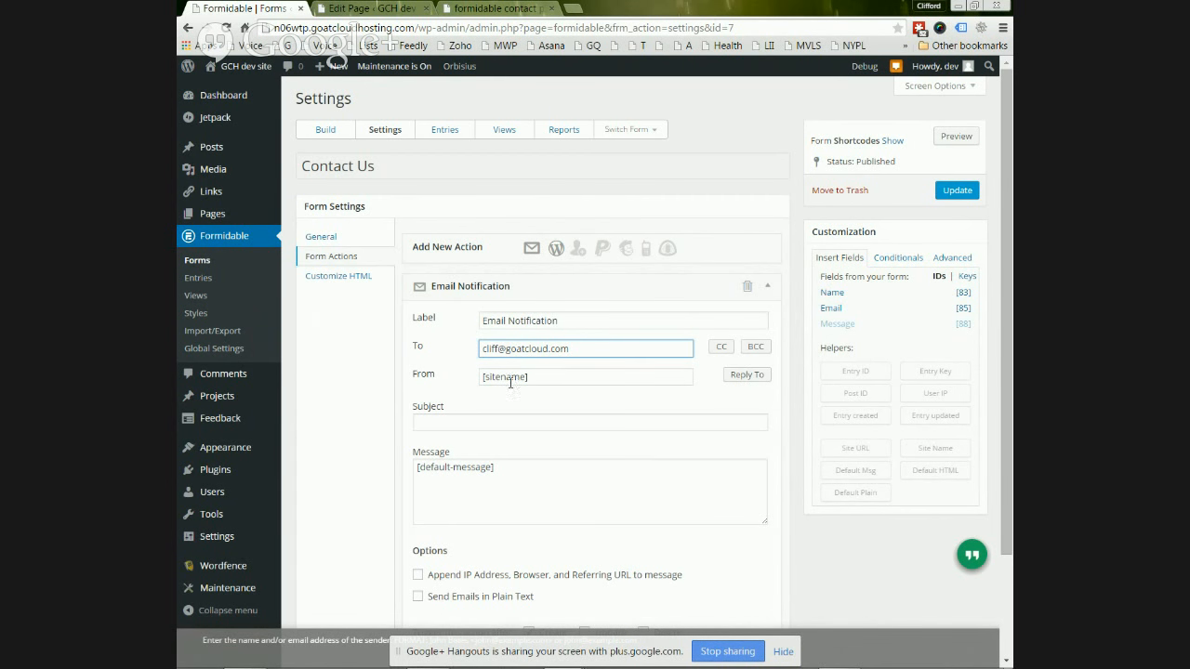
click(531, 471)
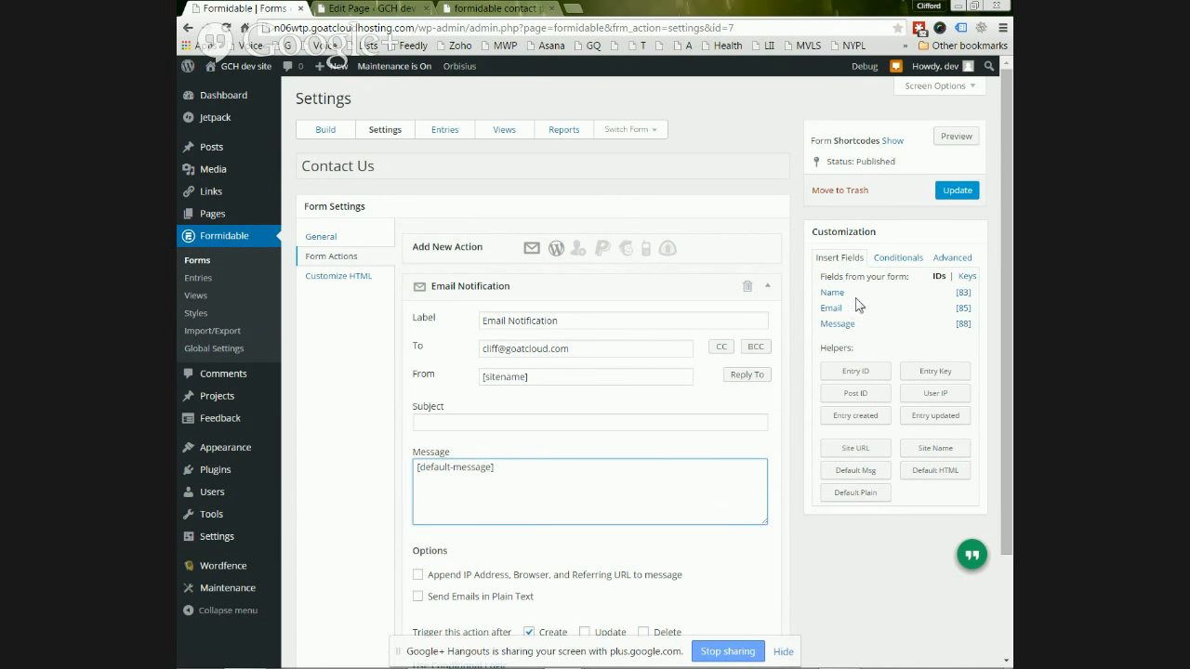
- Insert the Name, Email and Message field shortcodes into the notification message
click(832, 294)
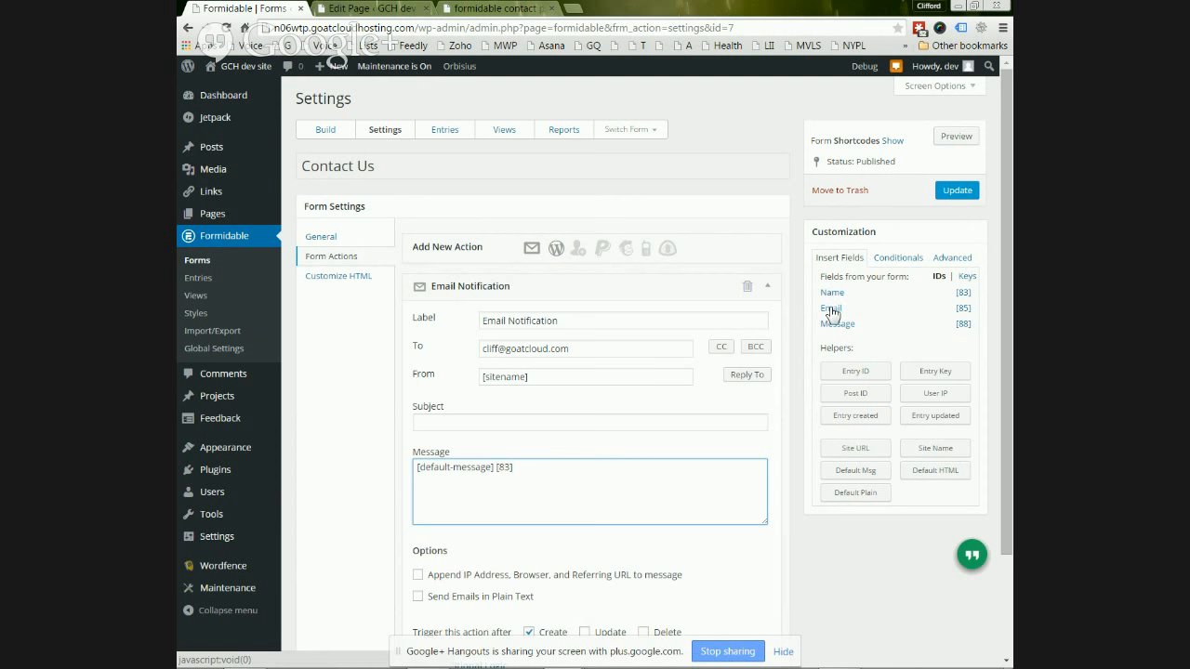
click(830, 307)
click(832, 323)
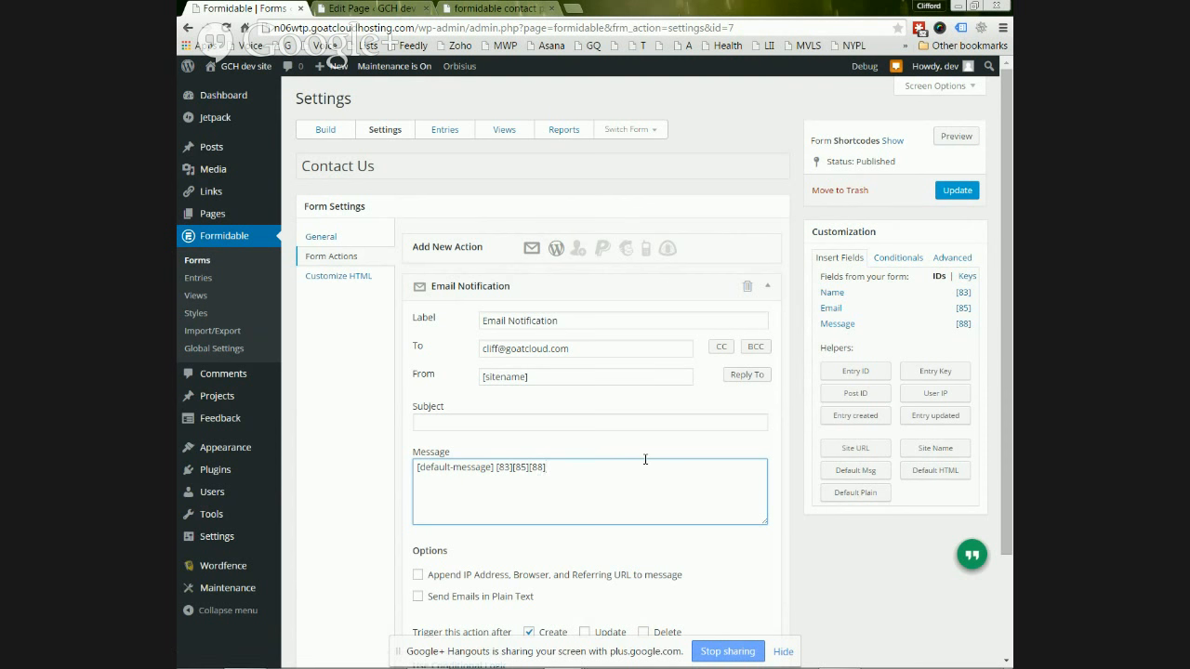
key(Left)
key(Return)
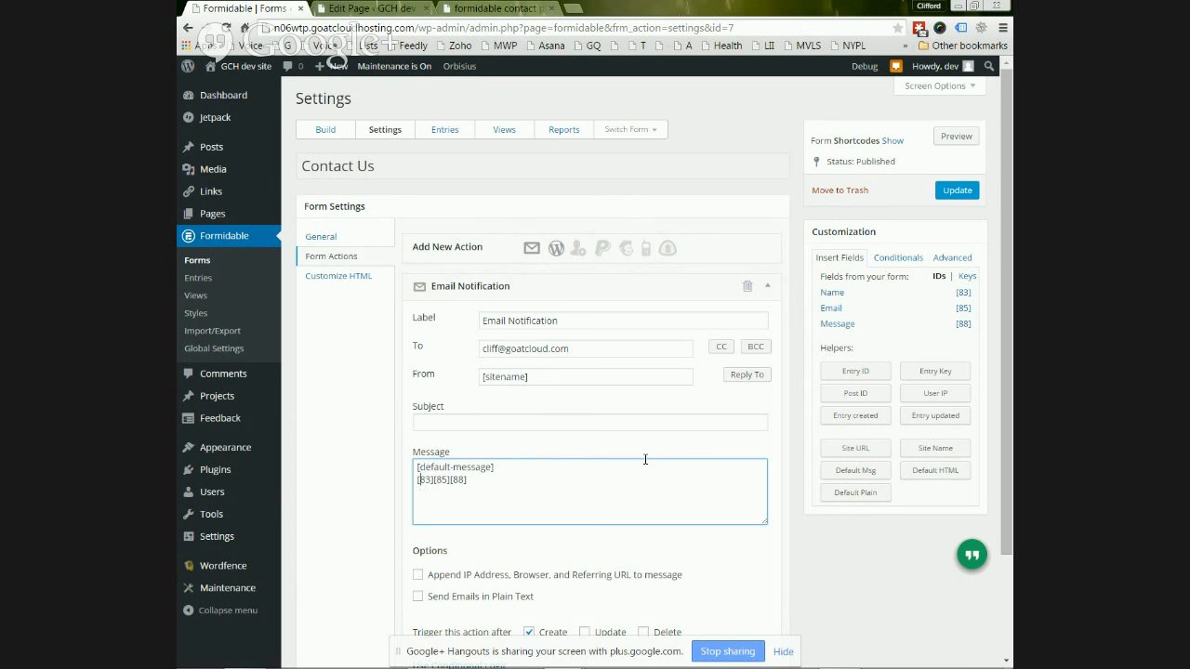
- Put each field value on its own line labelled 'from', 'email' and 'message'
click(619, 348)
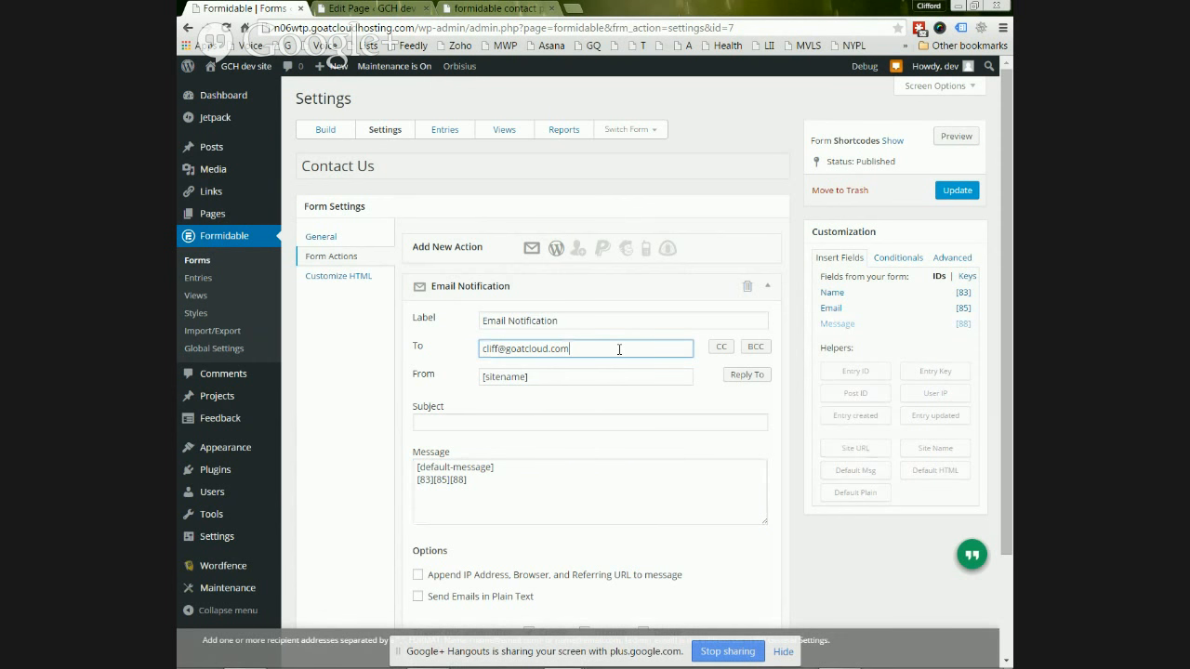
key(ctrl)
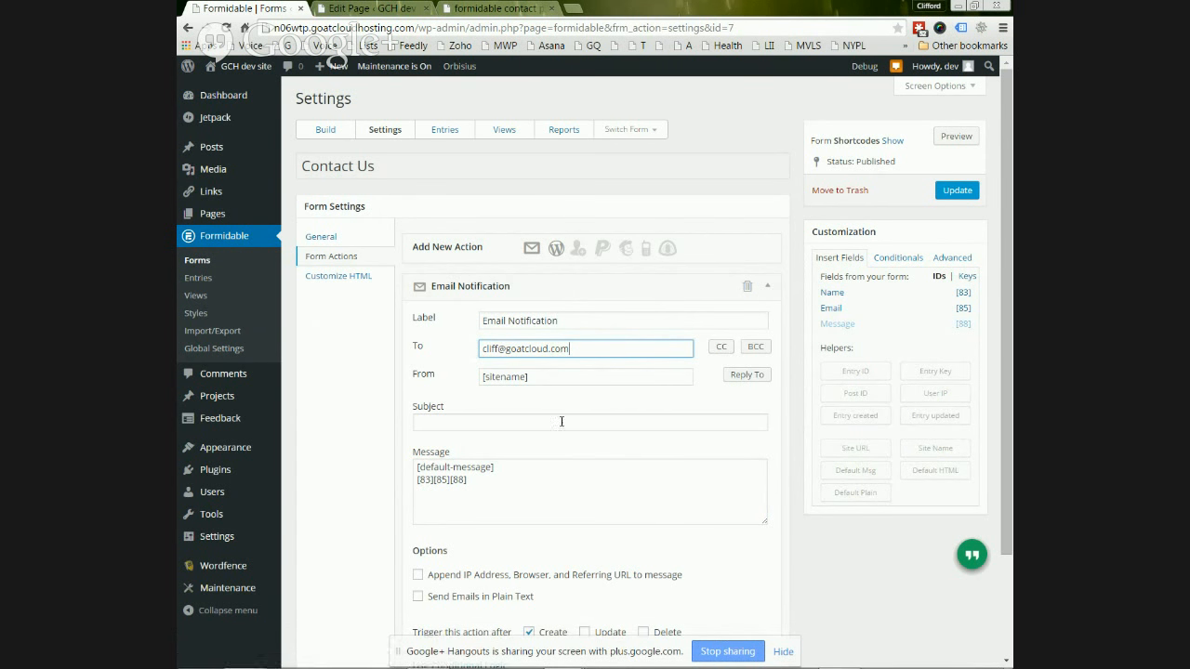
click(484, 479)
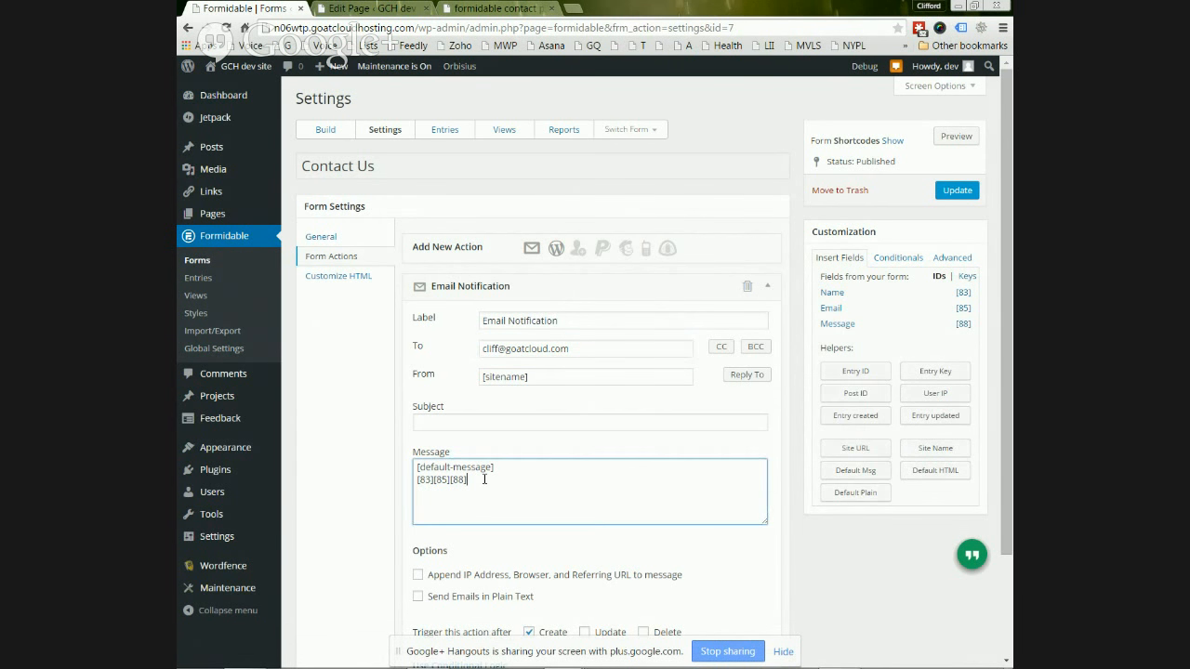
key(Left)
key(Left)
key(Left)
key(Left)
key(Left)
key(Left)
key(Left)
key(Left)
key(Return)
key(Right)
key(Right)
key(Return)
text(from [83] )
text(email [85] )
text(message)
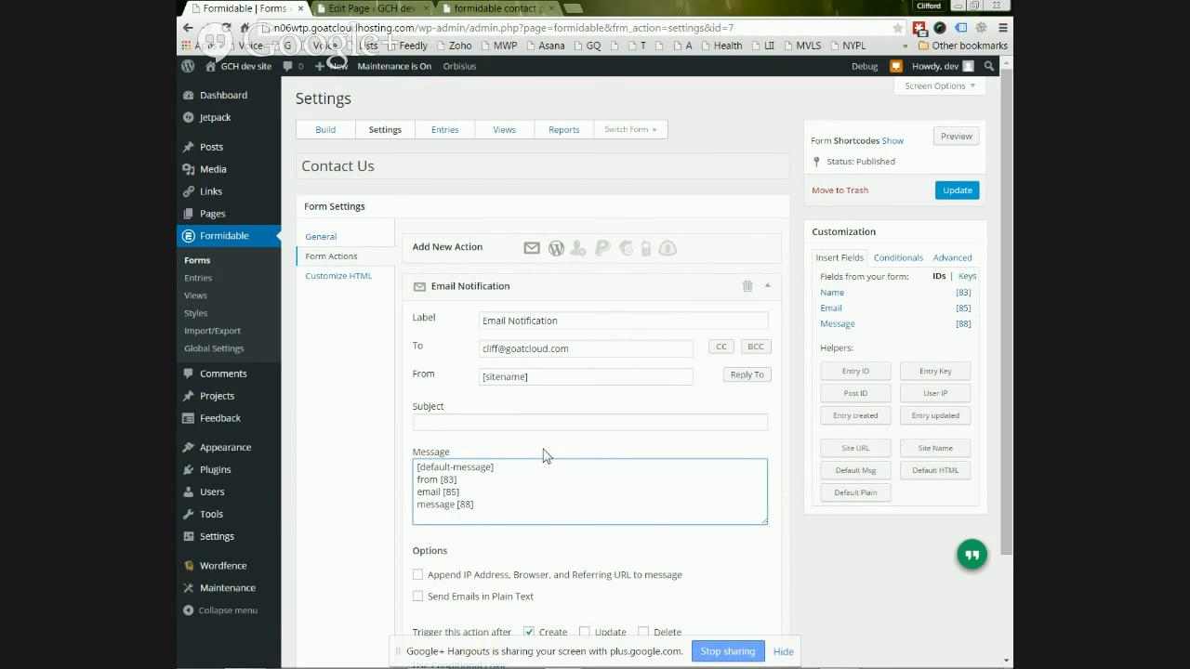
- Tick 'Append IP Address, Browser, and Referring URL to message' and 'Send Emails in Plain Text'
scroll(544, 456, down, 3)
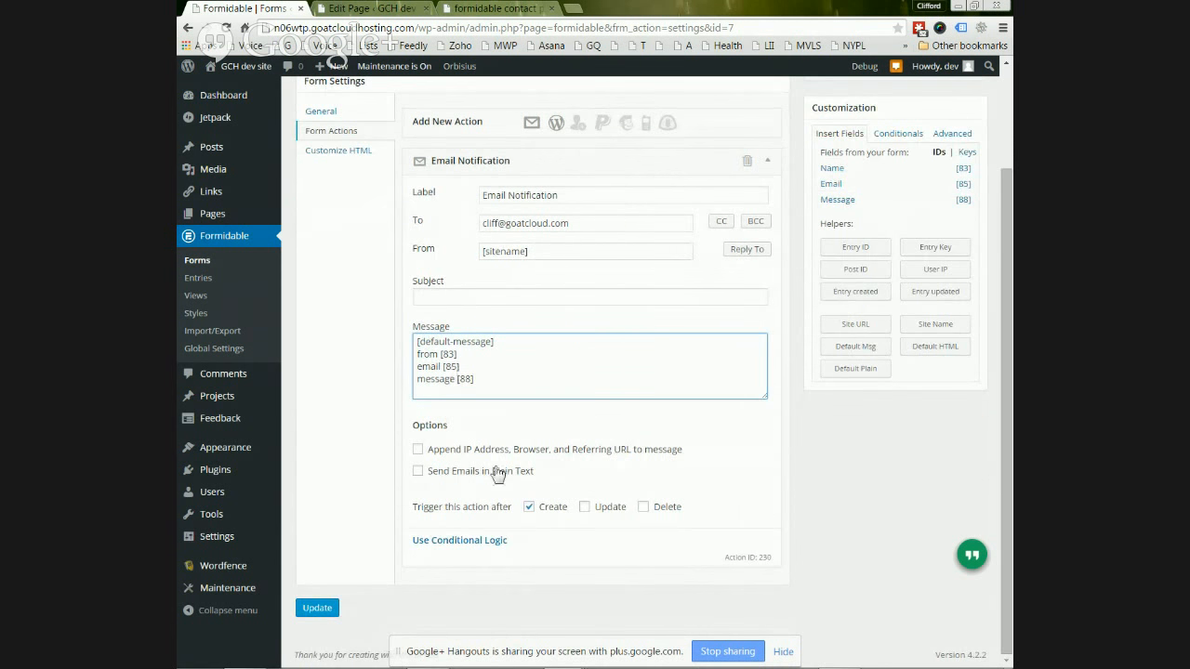
click(418, 450)
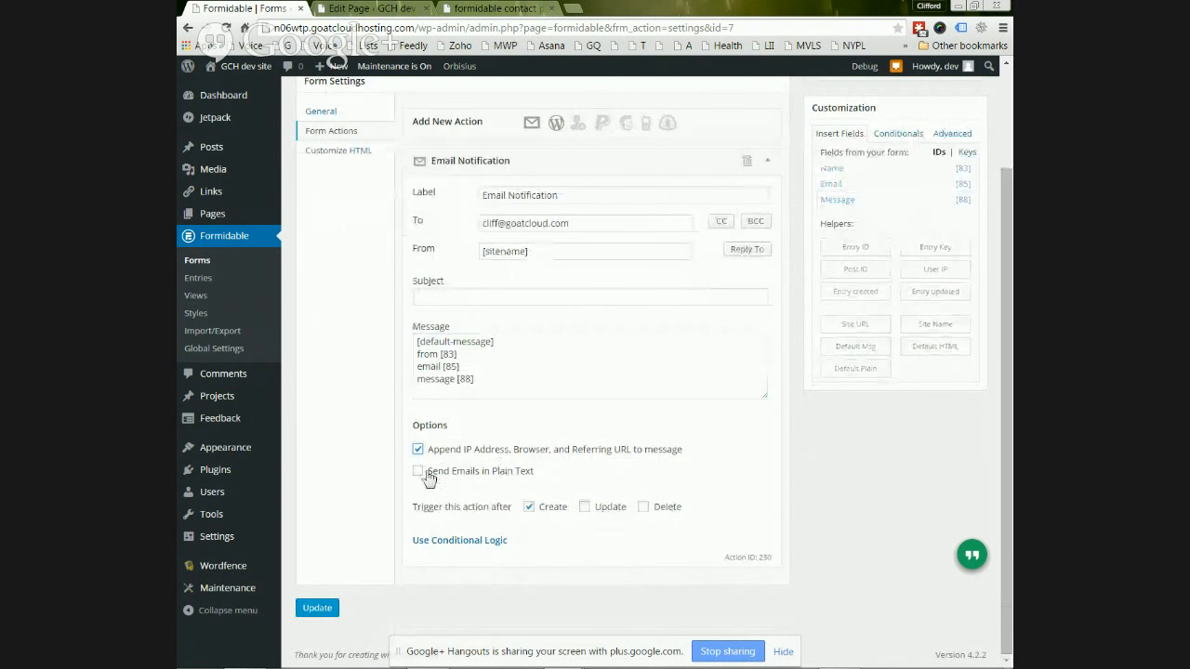
click(417, 471)
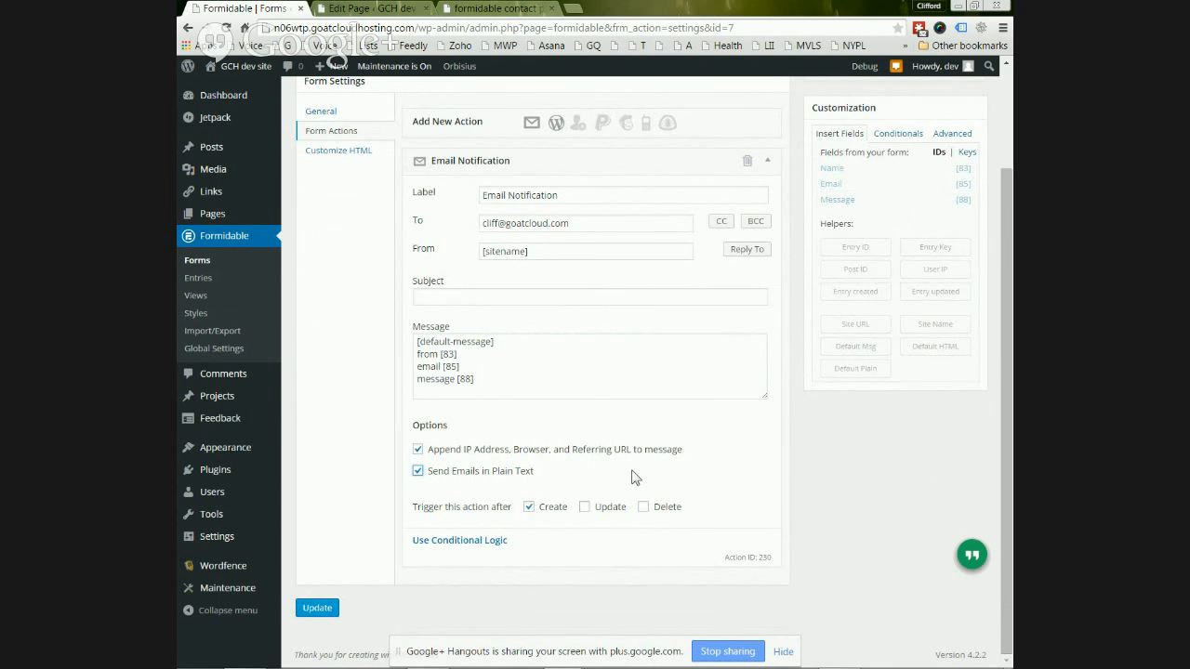
scroll(631, 477, up, 2)
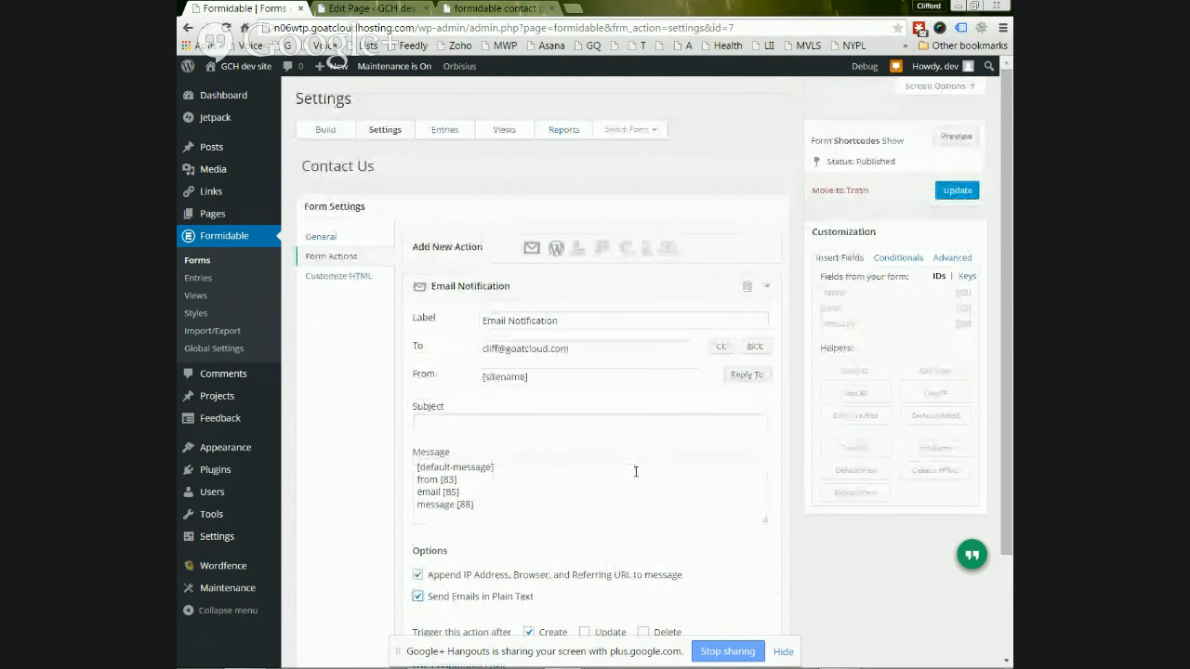
click(598, 347)
- Save the notification with Update, then open the Contact Us entries list
drag(531, 347, 484, 349)
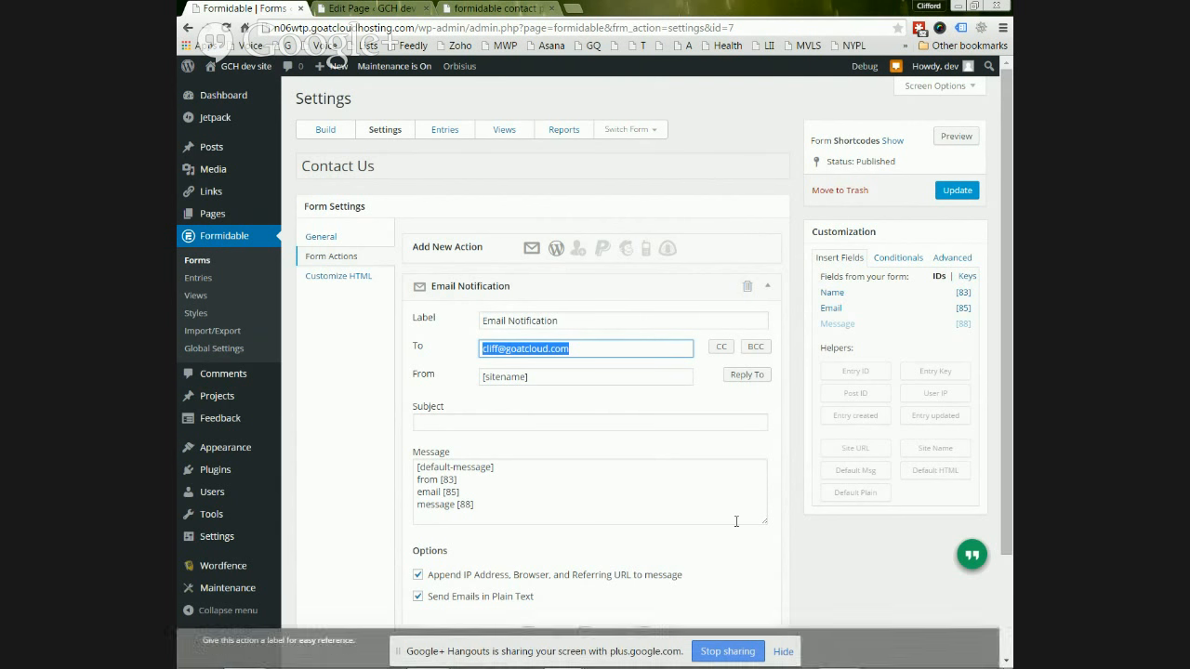
click(952, 191)
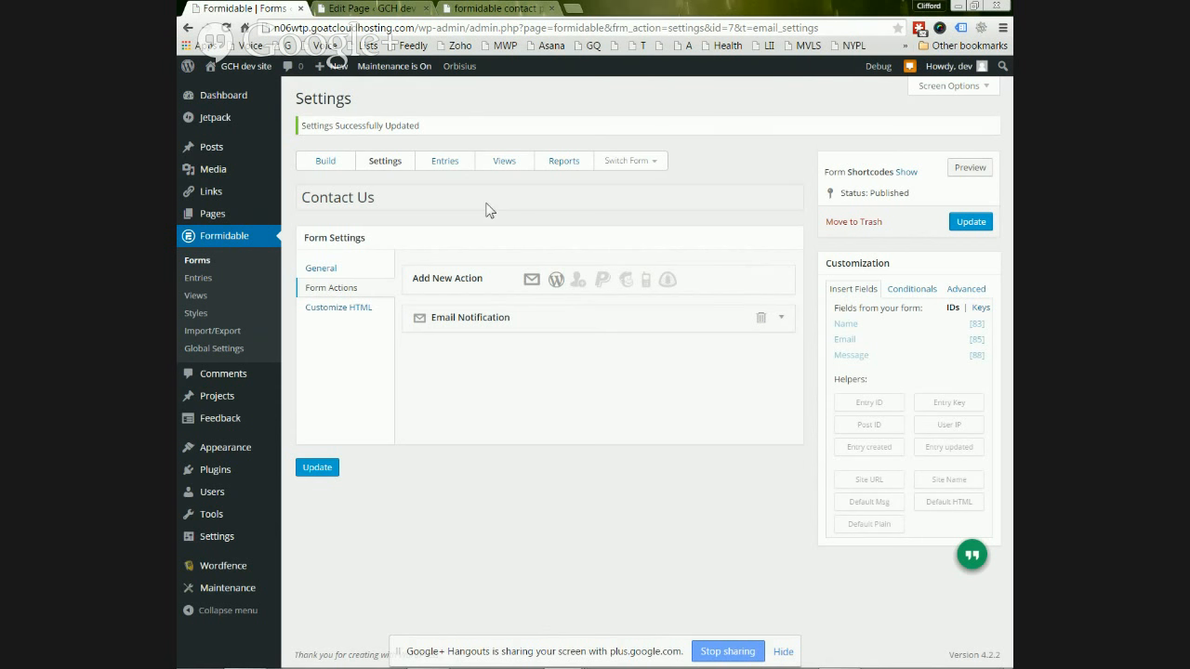
click(196, 279)
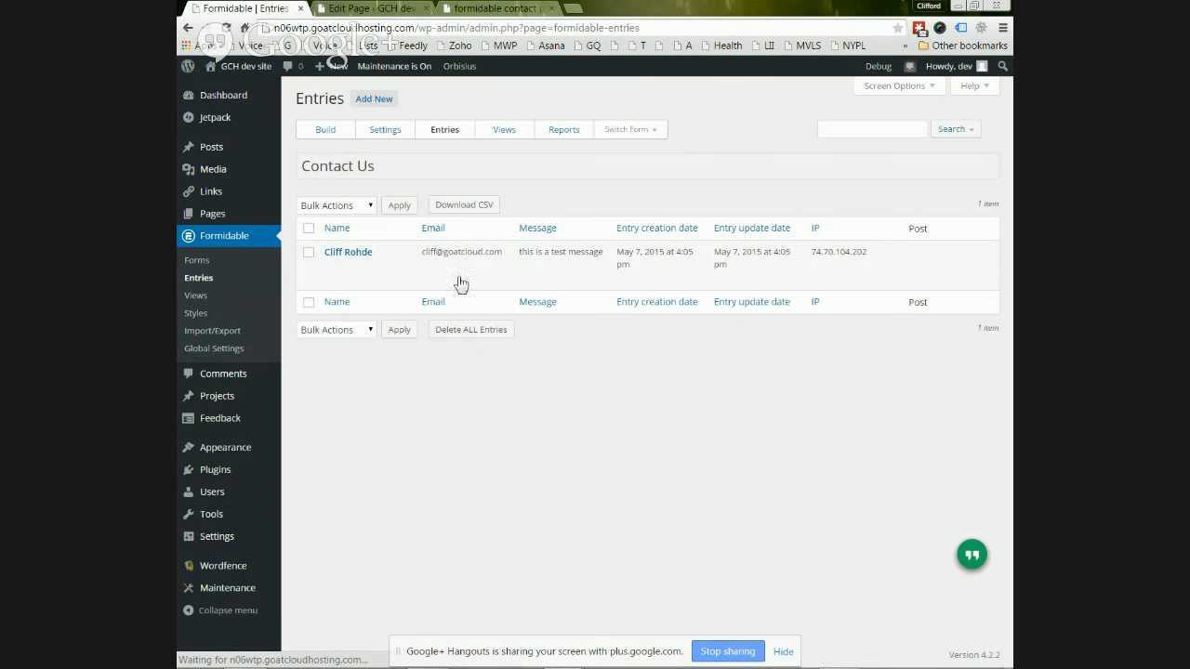
- View the Contact Us test entry "this is a test message" from May 7, 2015
mouse_move(684, 281)
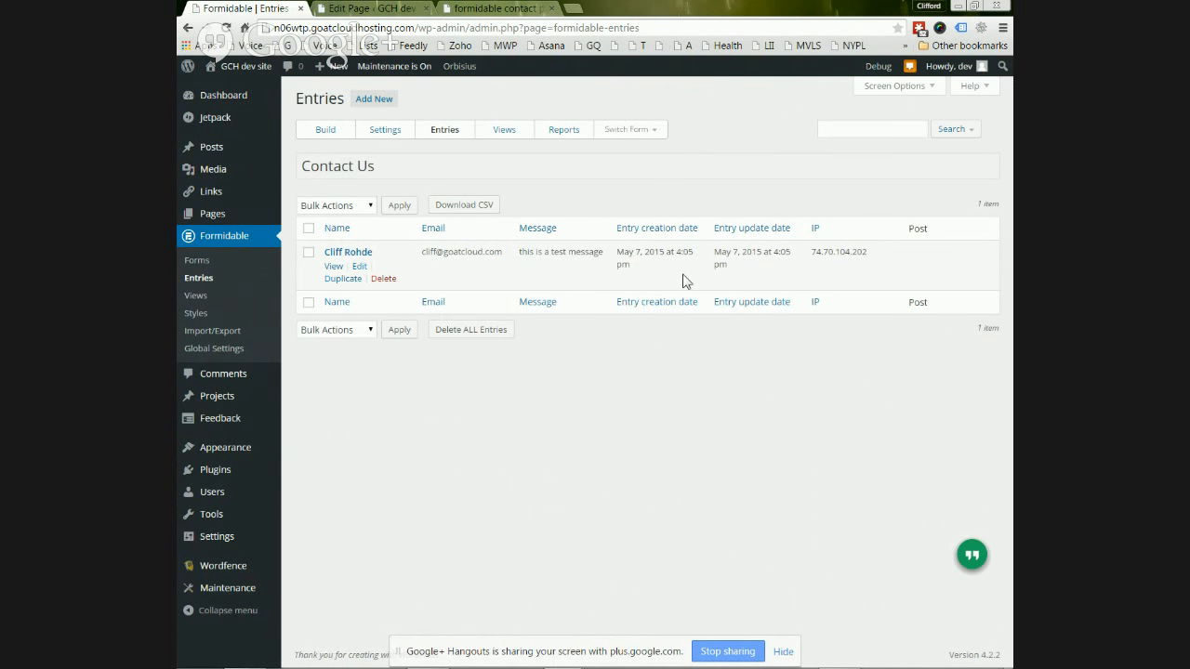
click(333, 268)
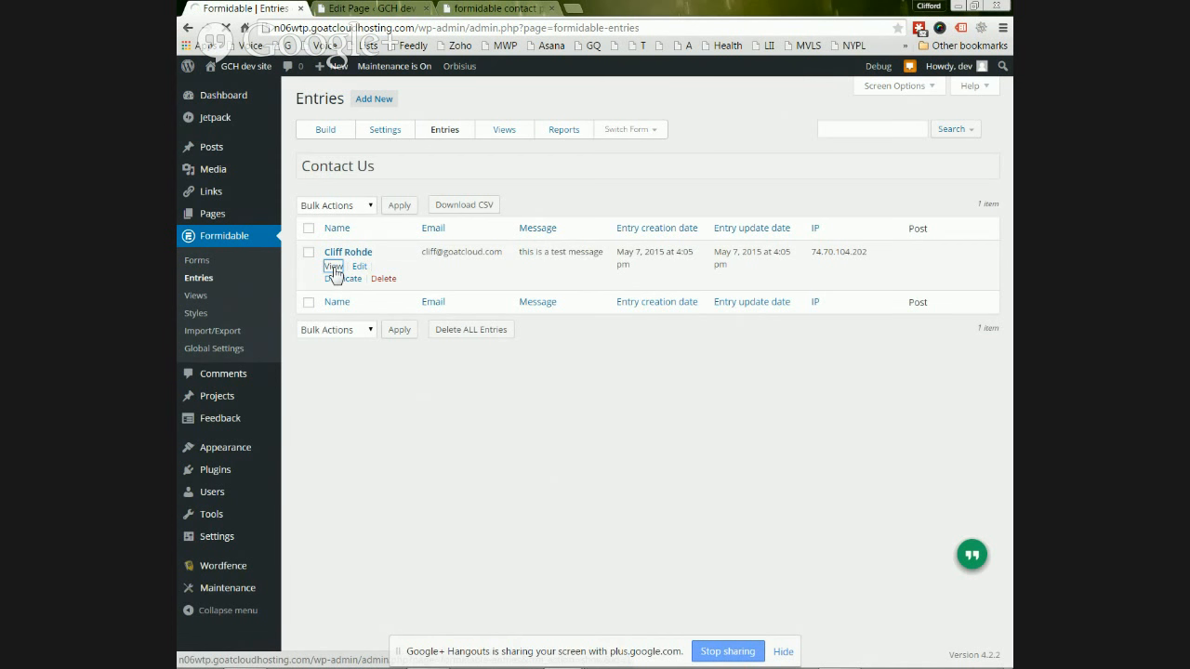